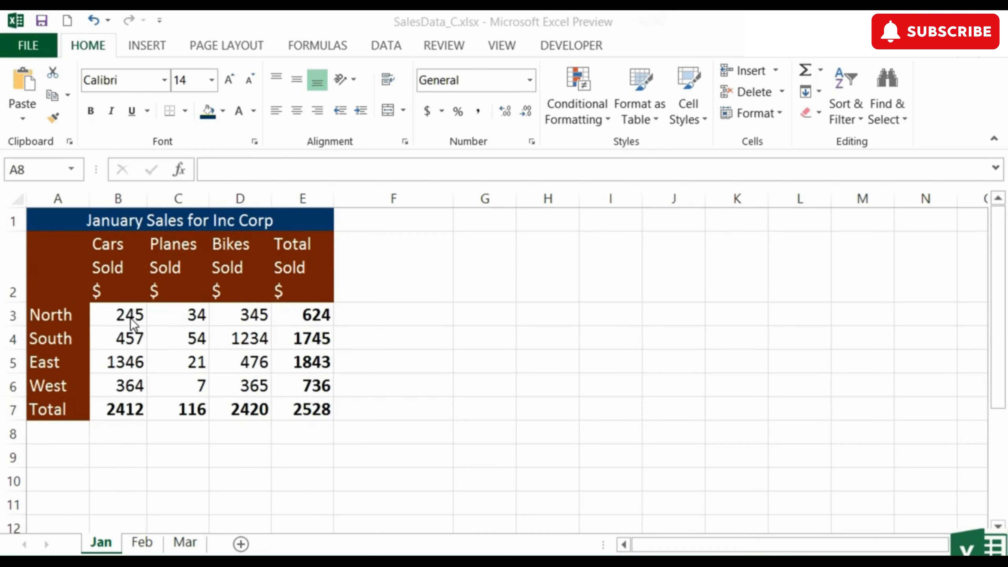
# Apply Accounting format to B3:E7 and begin widening columns B–E
pyautogui.moveTo(130, 318); pyautogui.dragTo(294, 403)
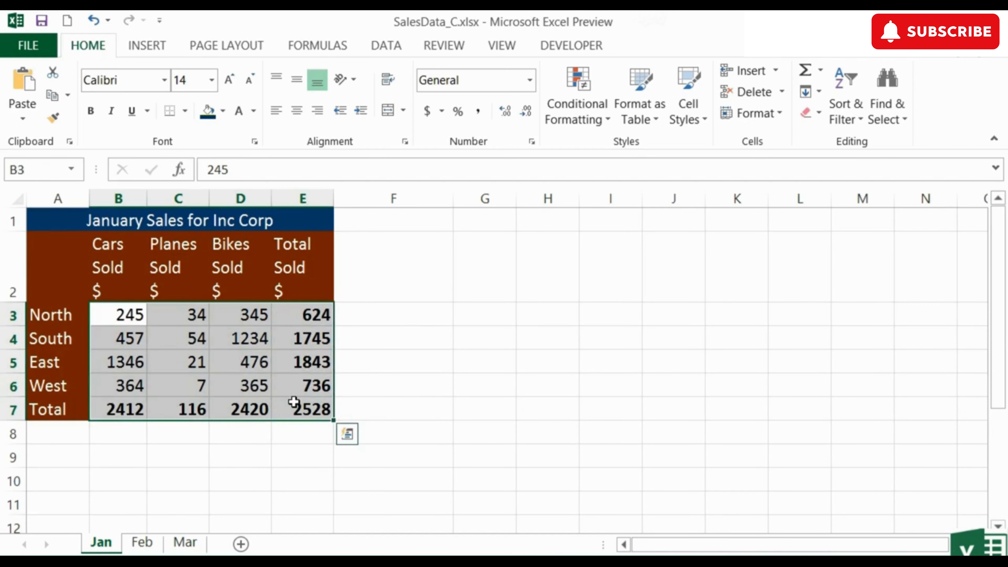
pyautogui.click(427, 113)
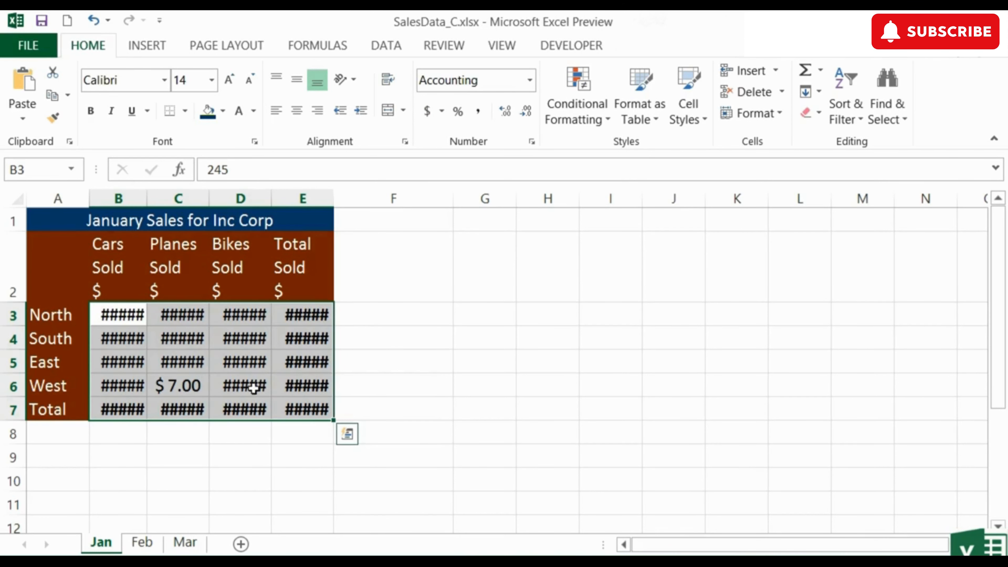
pyautogui.moveTo(132, 202); pyautogui.dragTo(357, 194)
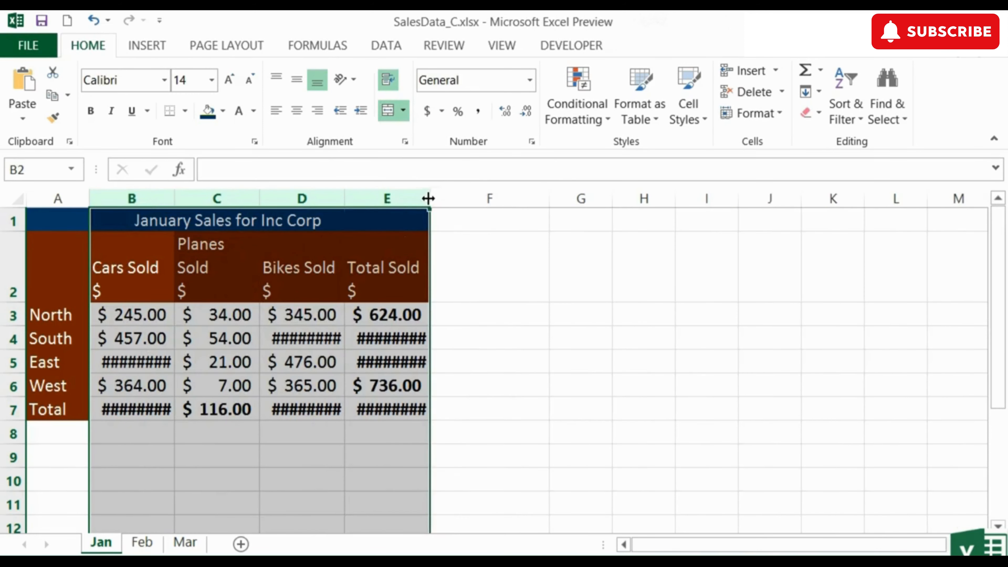
# Widen columns B–E until values like $ 1,346.00 show in full, then select B3
pyautogui.moveTo(428, 198); pyautogui.dragTo(454, 198)
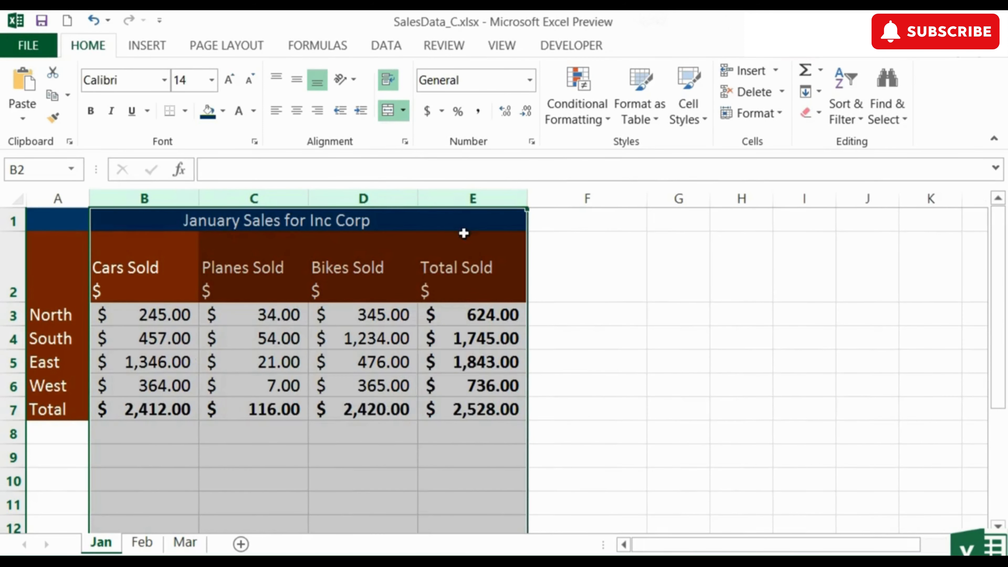
pyautogui.click(164, 317)
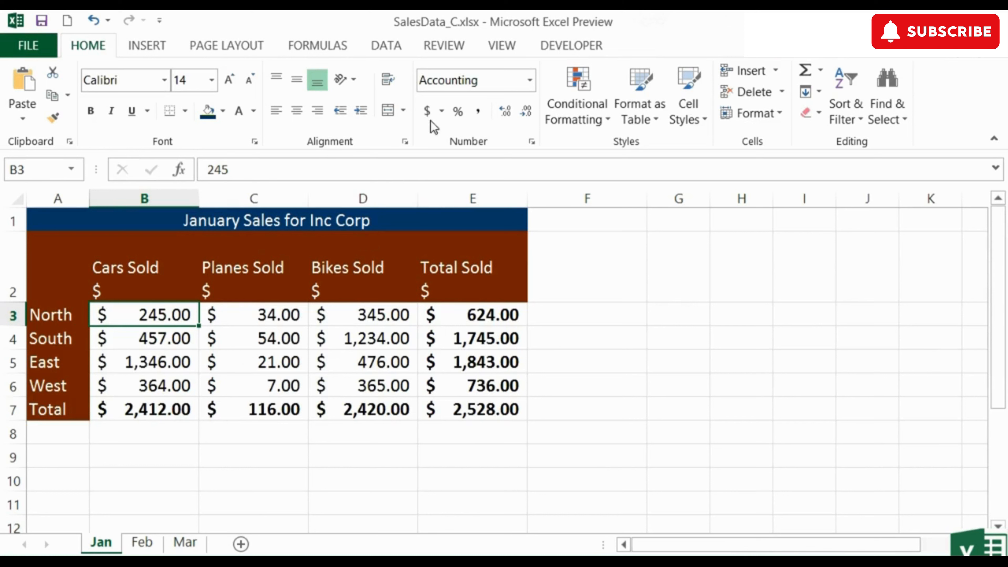
# Try Percent style on B3:E7, then switch the figures to Comma style, e.g. 245.00
pyautogui.click(441, 112)
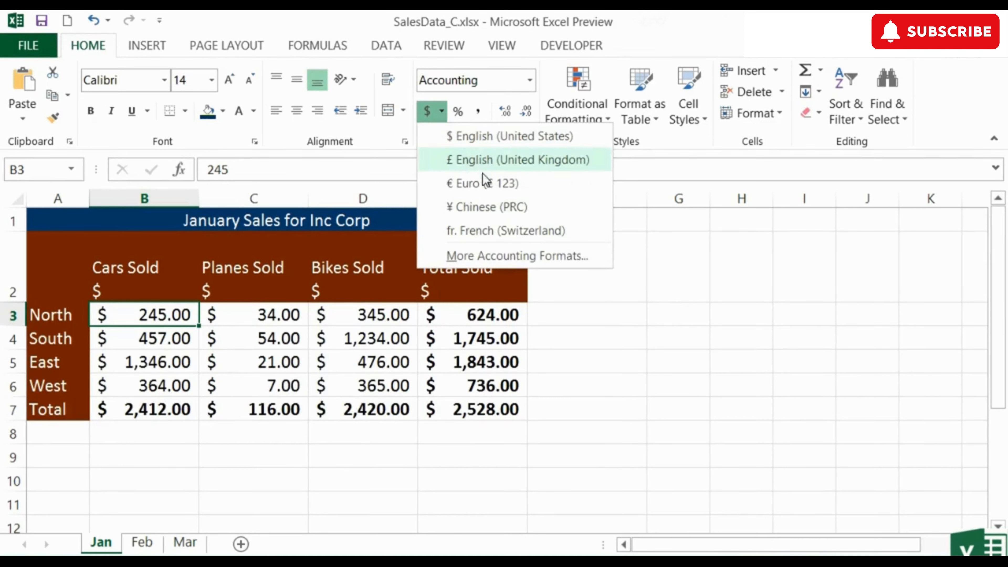
pyautogui.click(444, 113)
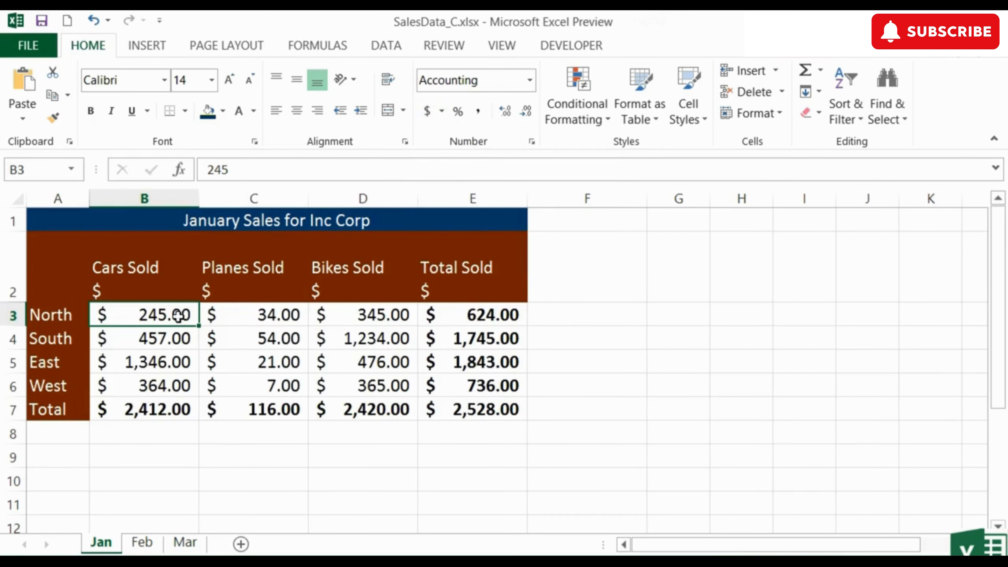
pyautogui.moveTo(179, 316); pyautogui.dragTo(464, 410)
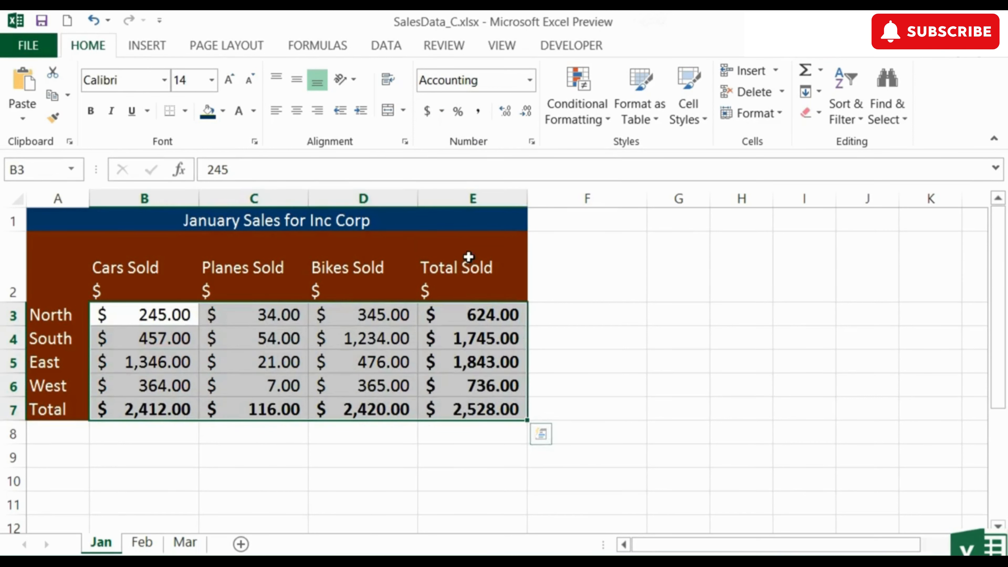
pyautogui.click(458, 118)
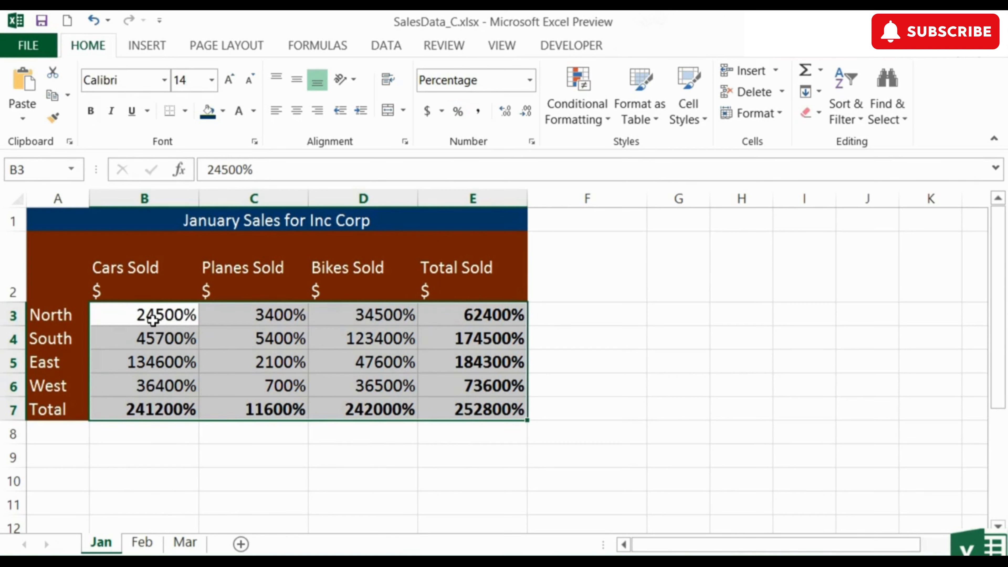
pyautogui.click(479, 115)
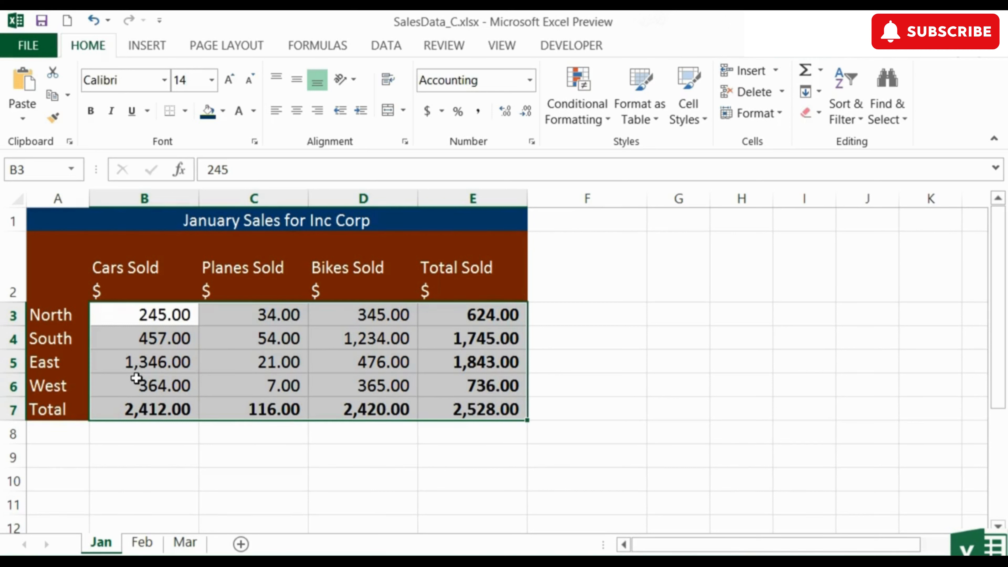
pyautogui.click(506, 115)
pyautogui.click(506, 115)
pyautogui.click(505, 115)
pyautogui.click(524, 115)
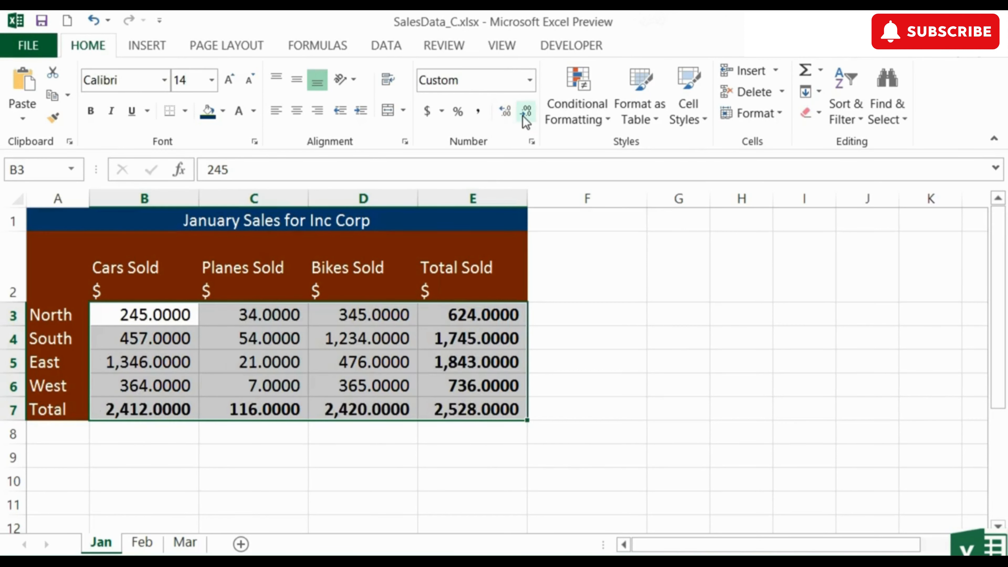
pyautogui.click(524, 115)
pyautogui.click(523, 115)
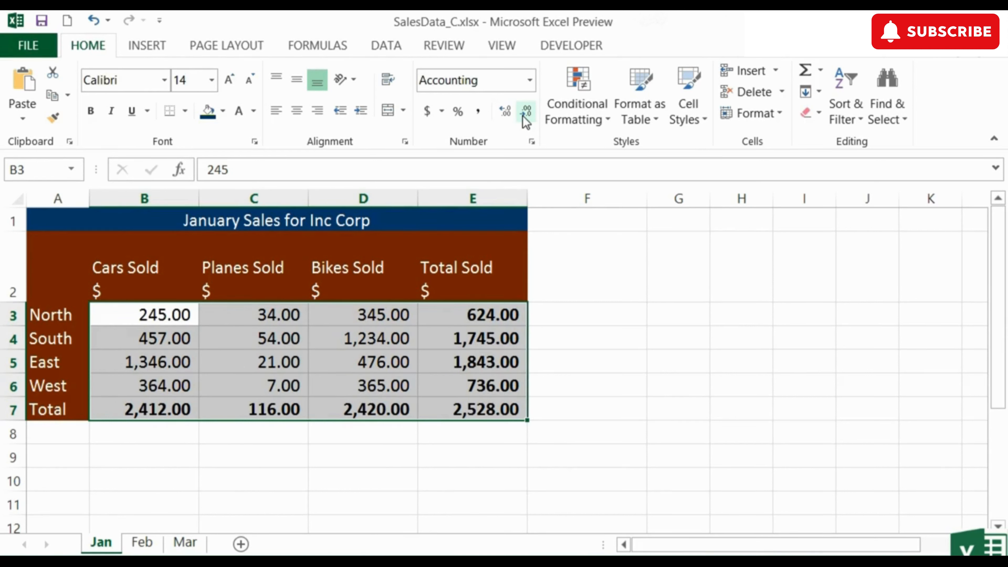
pyautogui.click(180, 318)
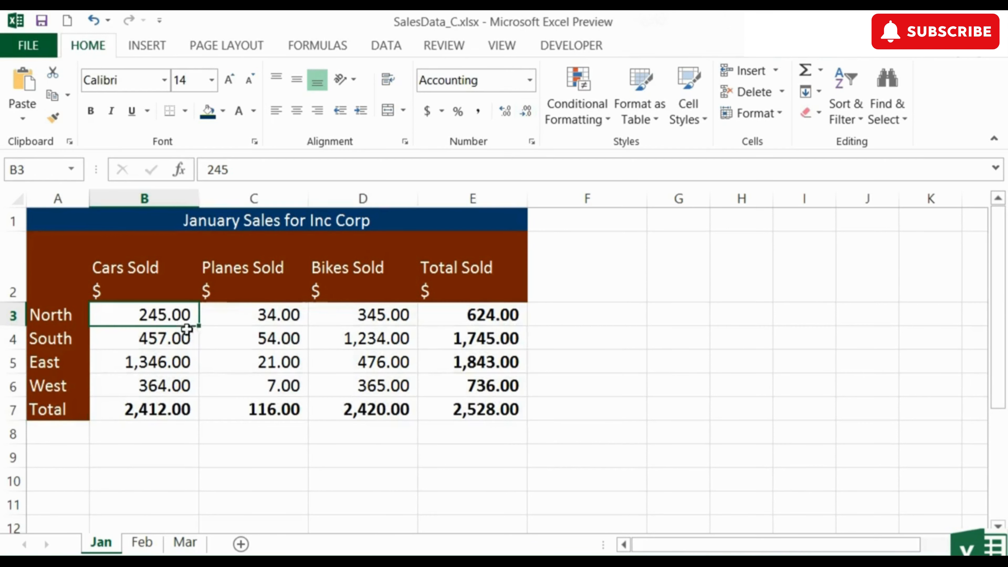
# Enter 245.6749 as the North Cars Sold value in B3 and reselect the cell
pyautogui.write('245.67')
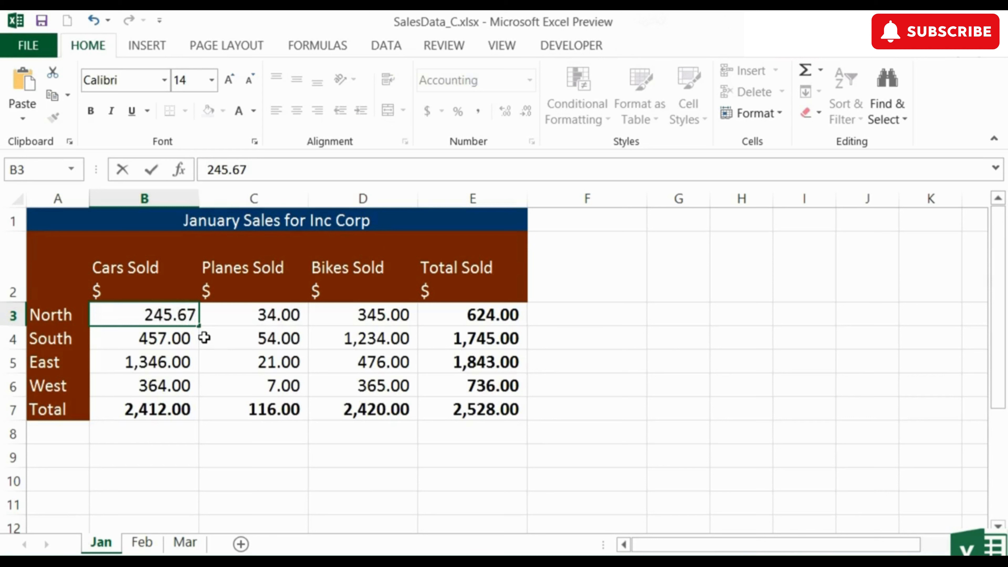
pyautogui.write('49')
pyautogui.press('Tab')
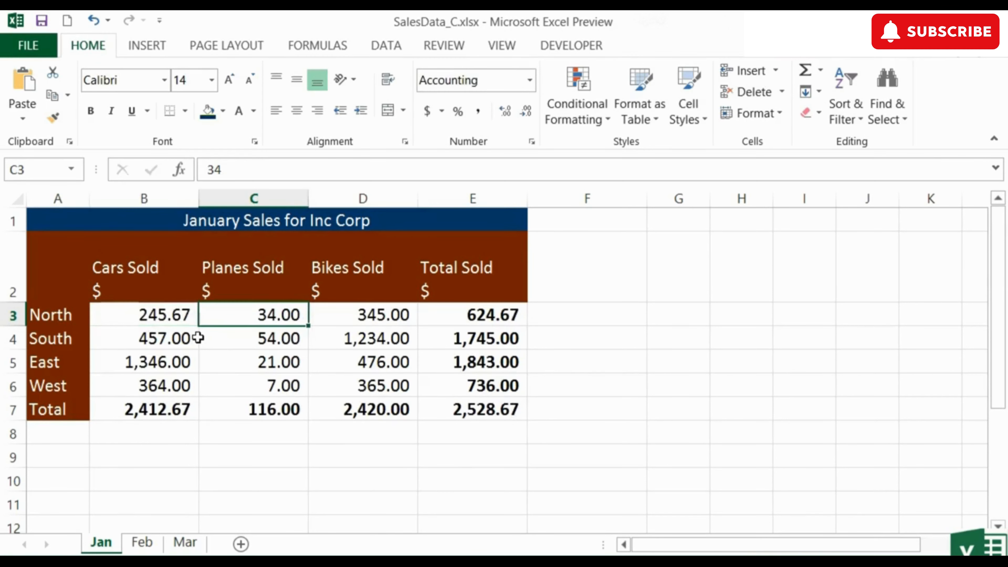
pyautogui.click(177, 320)
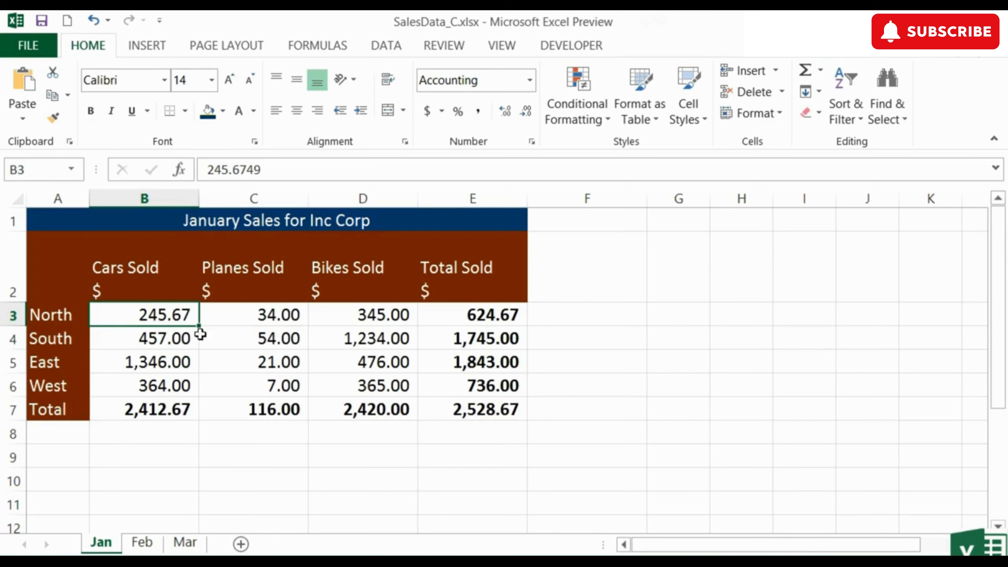
# Test adding and removing decimals on B3, ending at two places (245.67), then select B3:E7
pyautogui.click(510, 112)
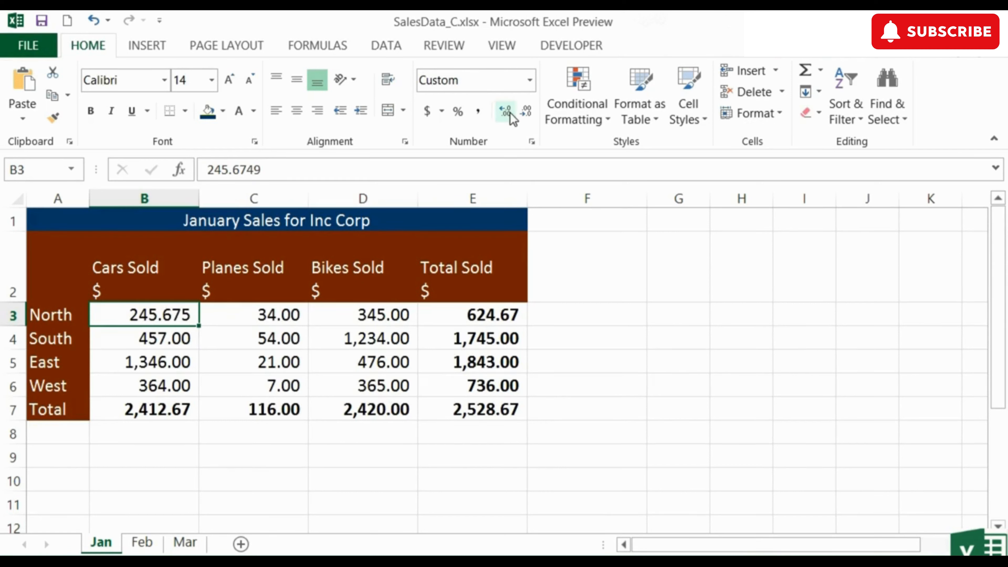
pyautogui.click(510, 112)
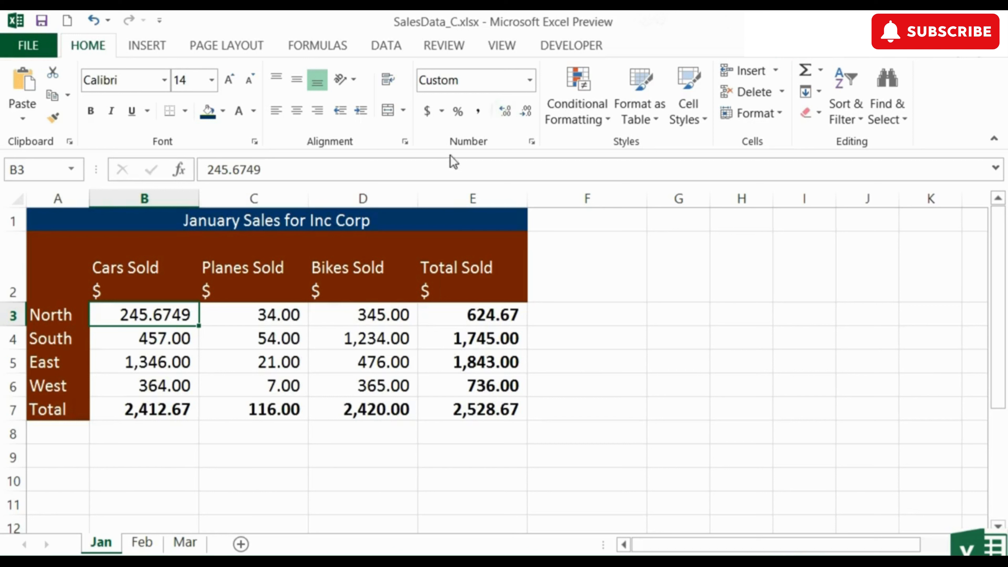
pyautogui.click(524, 118)
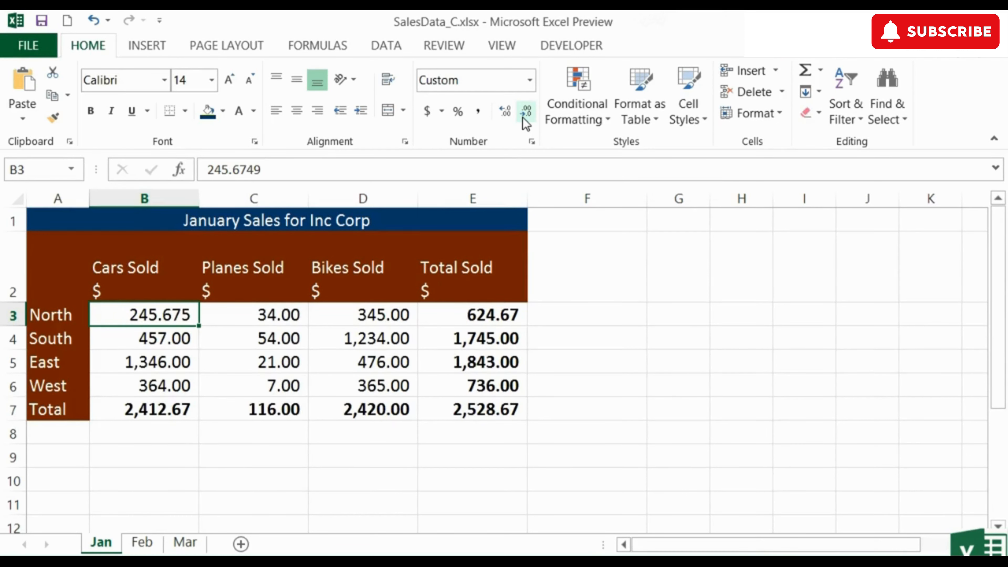
pyautogui.click(523, 117)
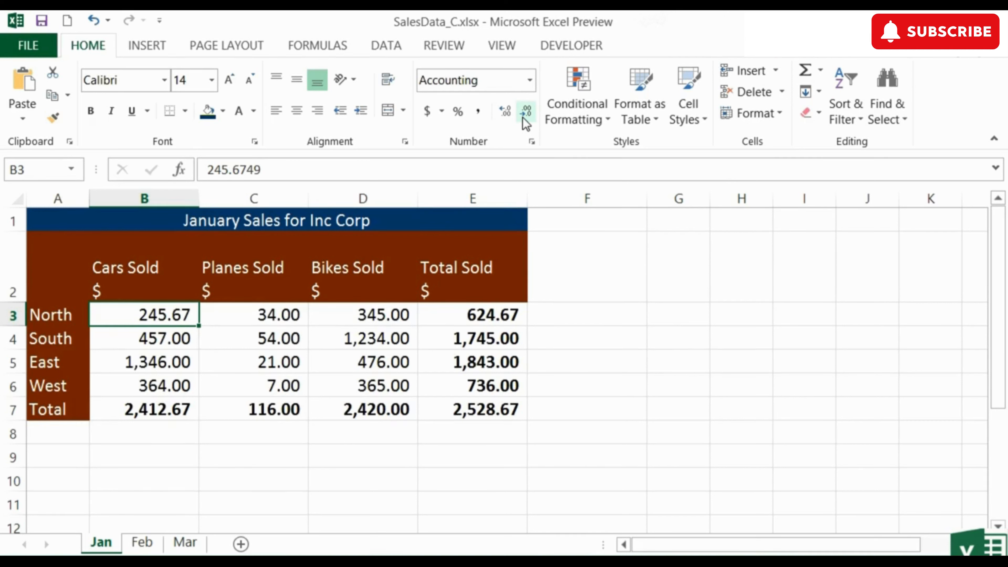
pyautogui.click(522, 117)
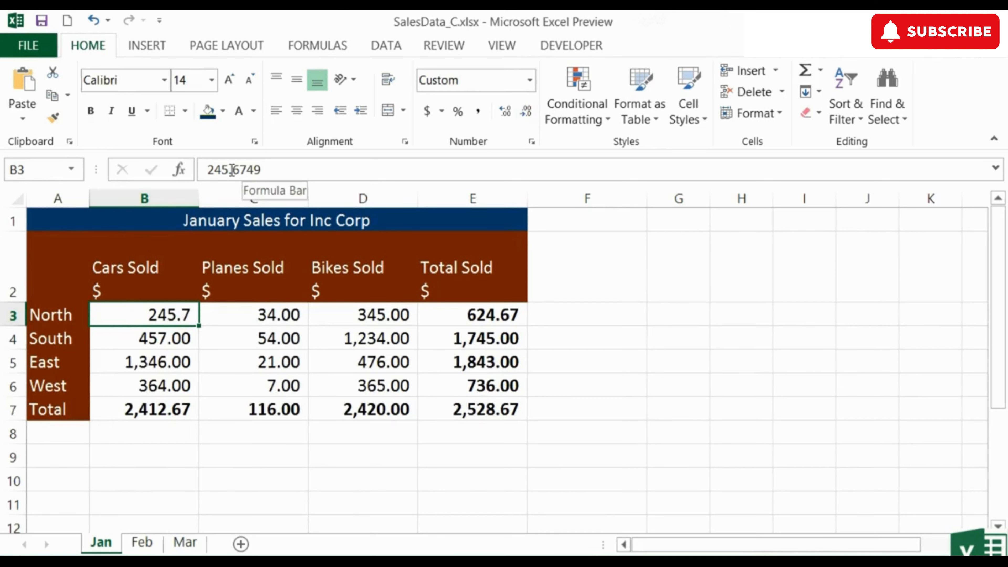
pyautogui.click(515, 115)
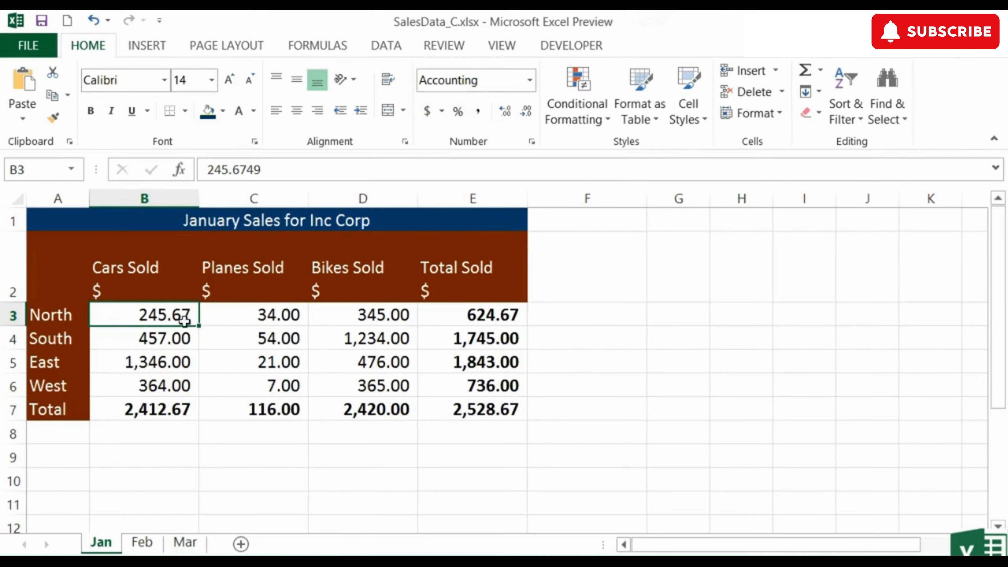
pyautogui.moveTo(180, 318); pyautogui.dragTo(468, 409)
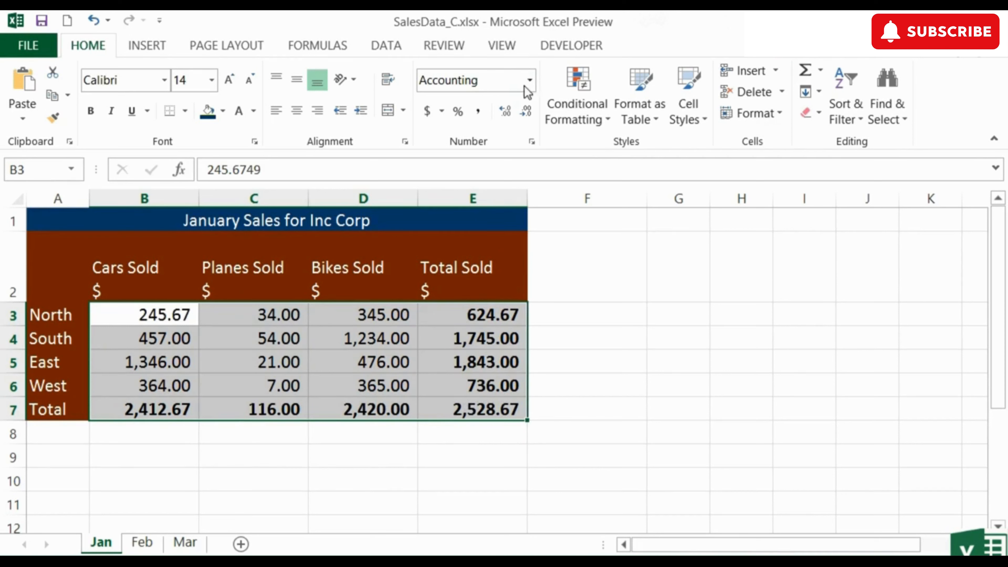
# Switch B3:E7 to Currency, then Accounting, then back to Currency format
pyautogui.click(531, 79)
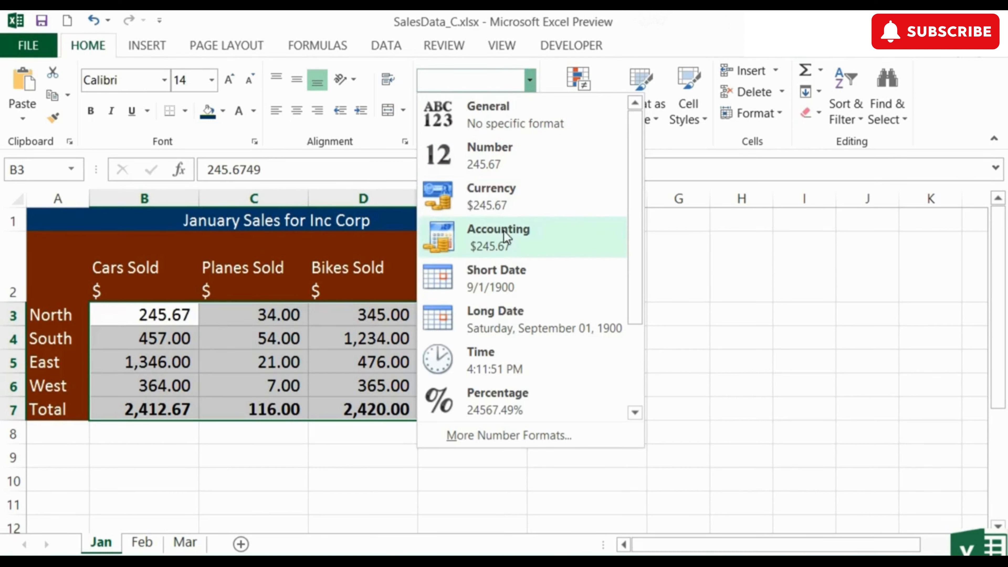
pyautogui.click(510, 207)
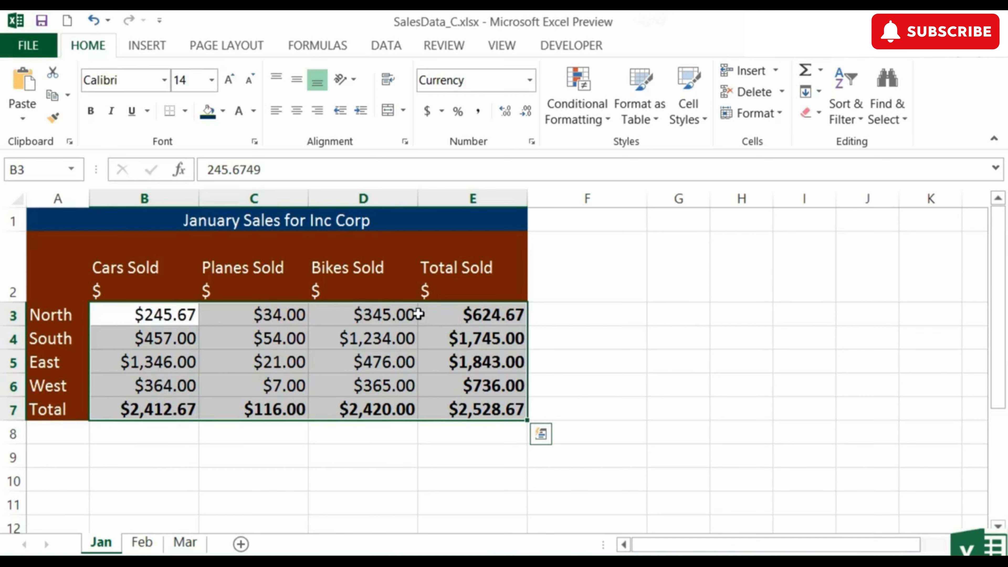
pyautogui.click(530, 81)
pyautogui.click(516, 238)
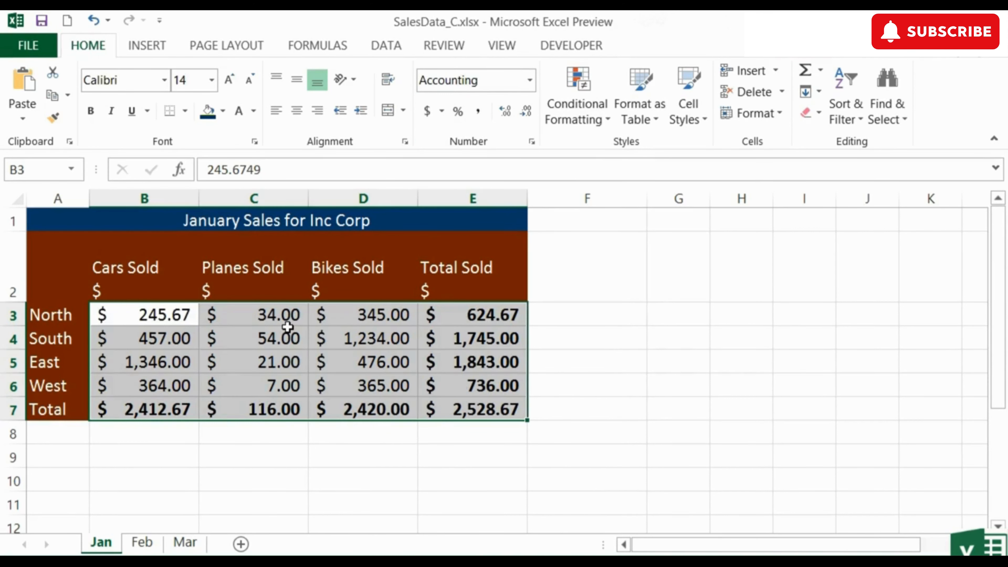
pyautogui.click(530, 80)
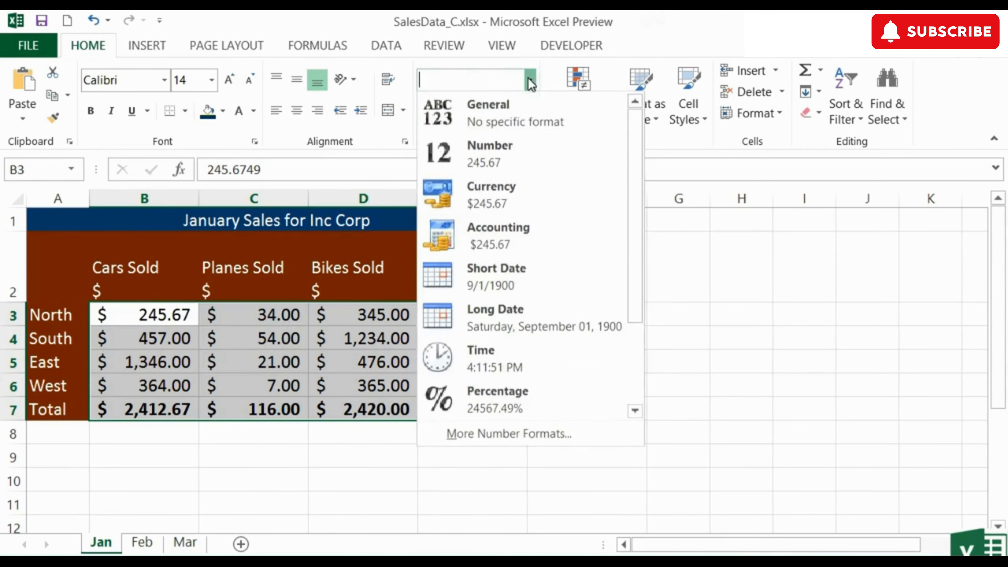
pyautogui.click(496, 191)
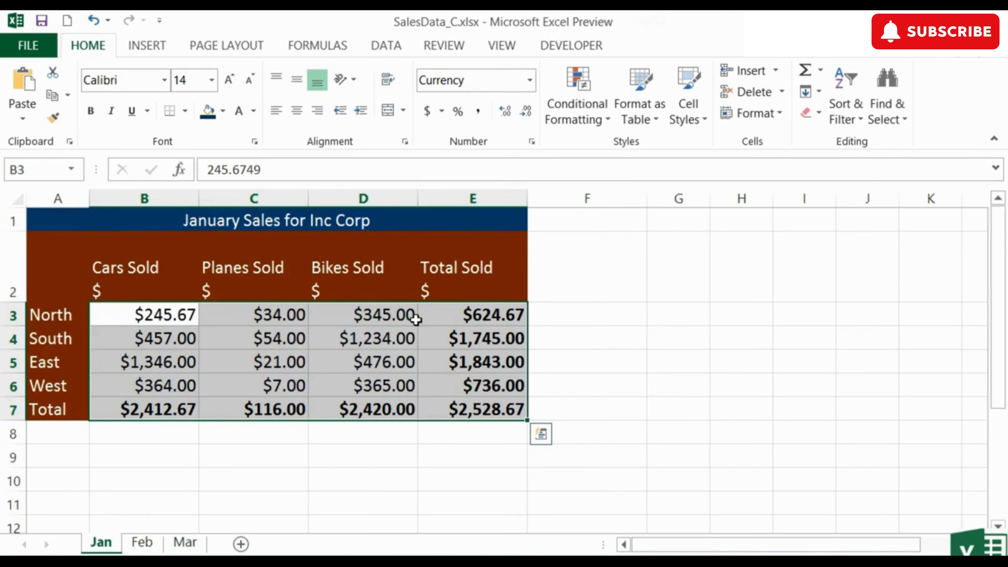
# Apply plain Number format to the figures, such as 1346.00 and 2528.67
pyautogui.click(530, 81)
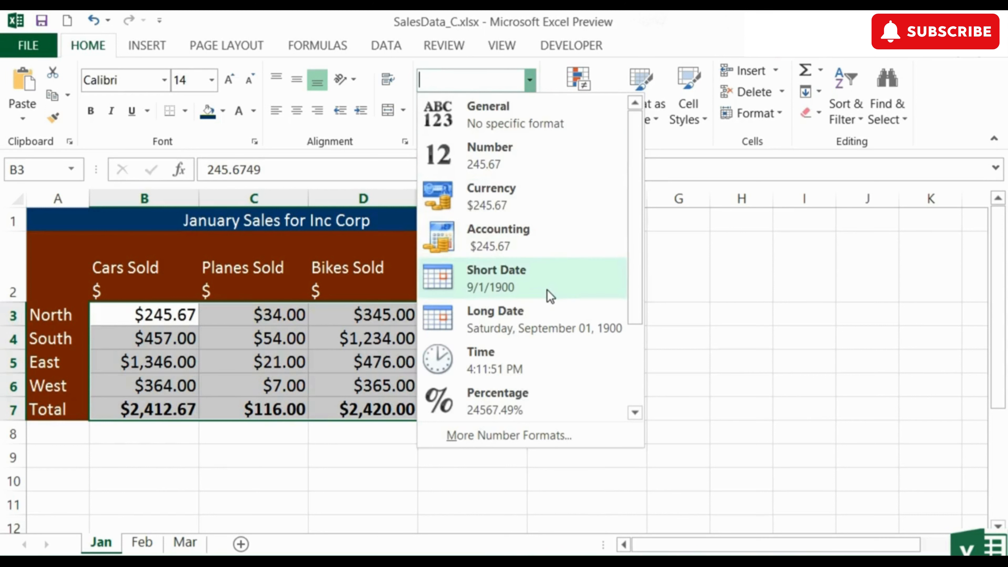
pyautogui.scroll(-1, 547, 294)
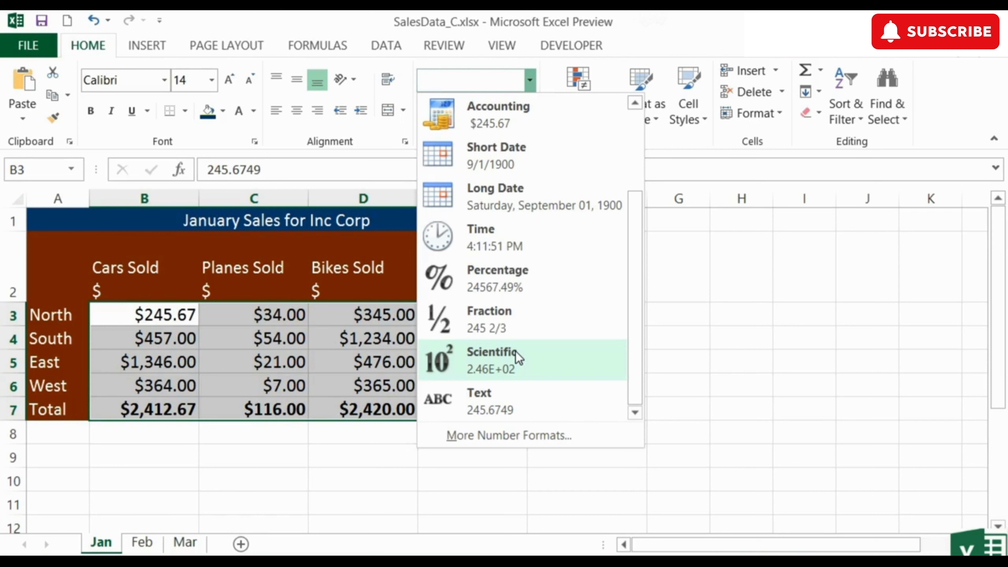
pyautogui.moveTo(630, 331); pyautogui.dragTo(633, 224)
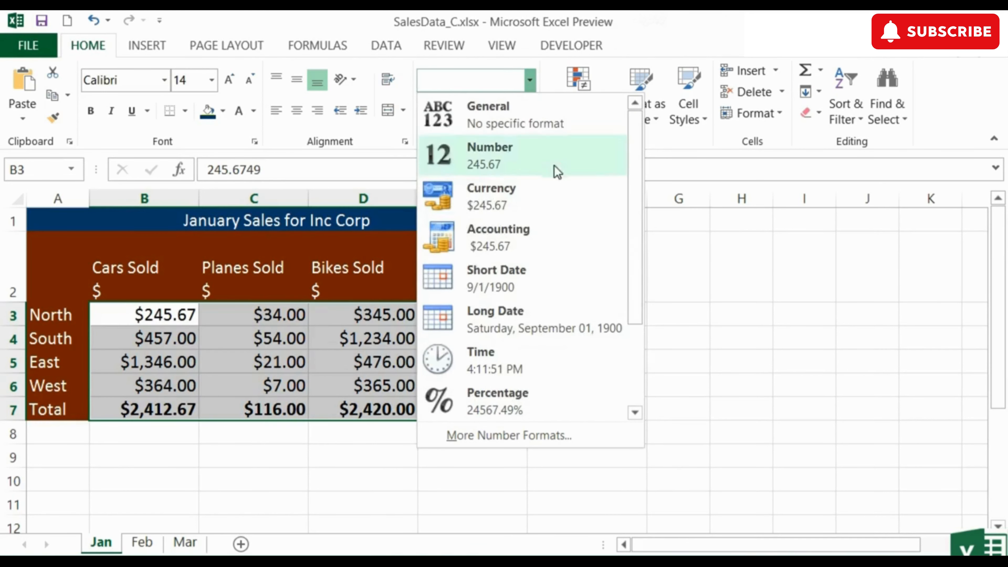
pyautogui.click(534, 162)
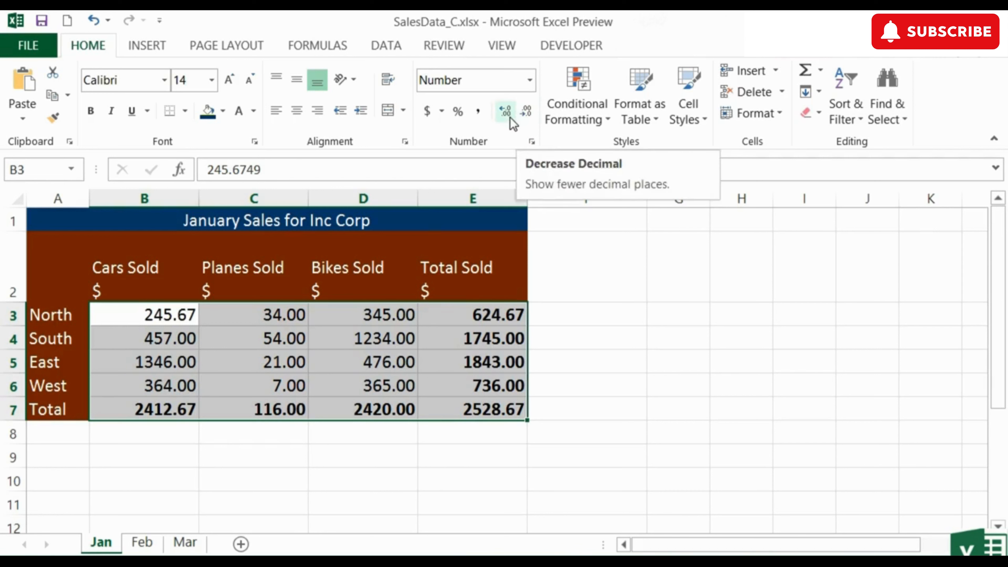
# In Format Cells, try red and parenthesized negative-number styles, then apply Accounting format
pyautogui.click(533, 145)
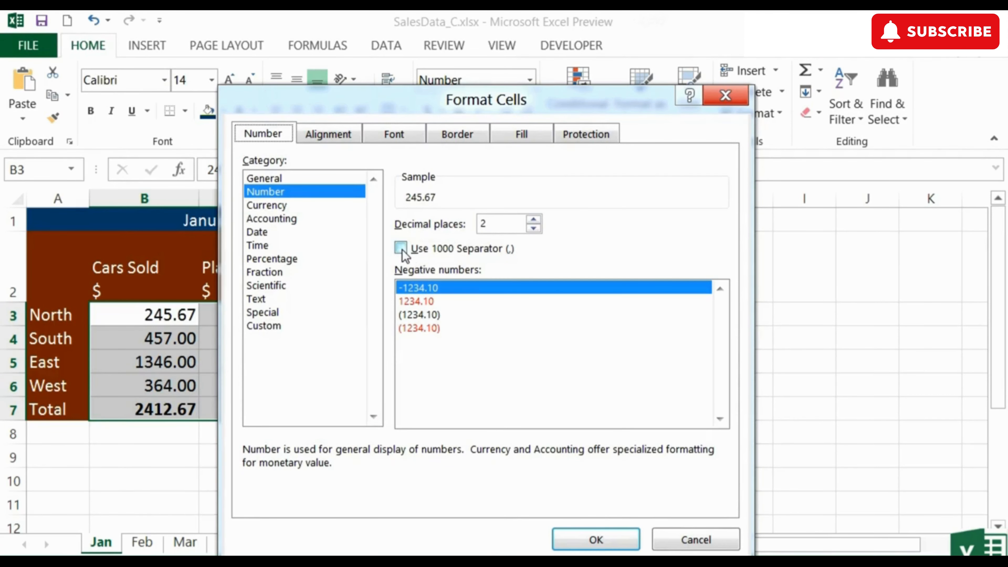
pyautogui.click(421, 302)
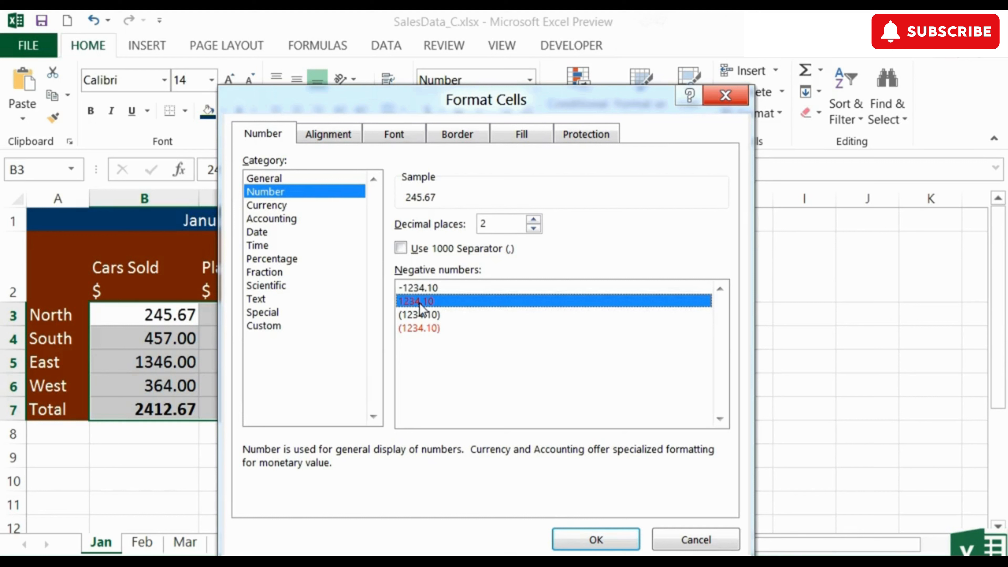
pyautogui.click(434, 316)
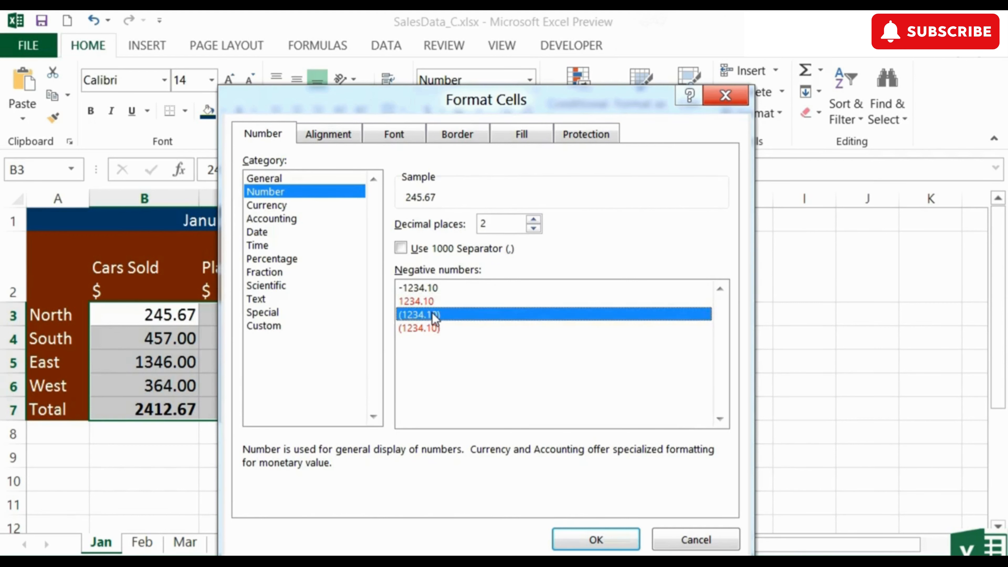
pyautogui.click(427, 329)
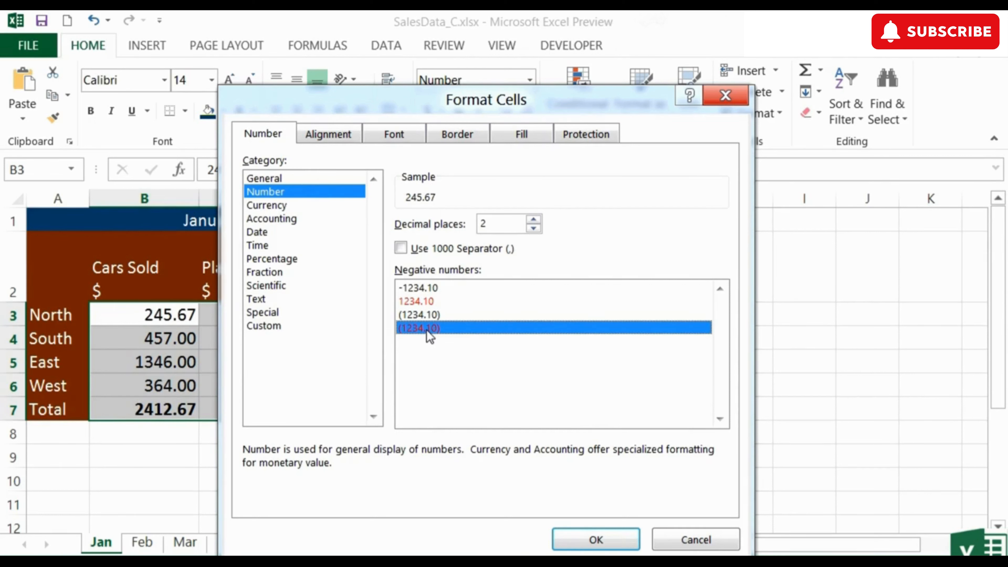
pyautogui.click(293, 207)
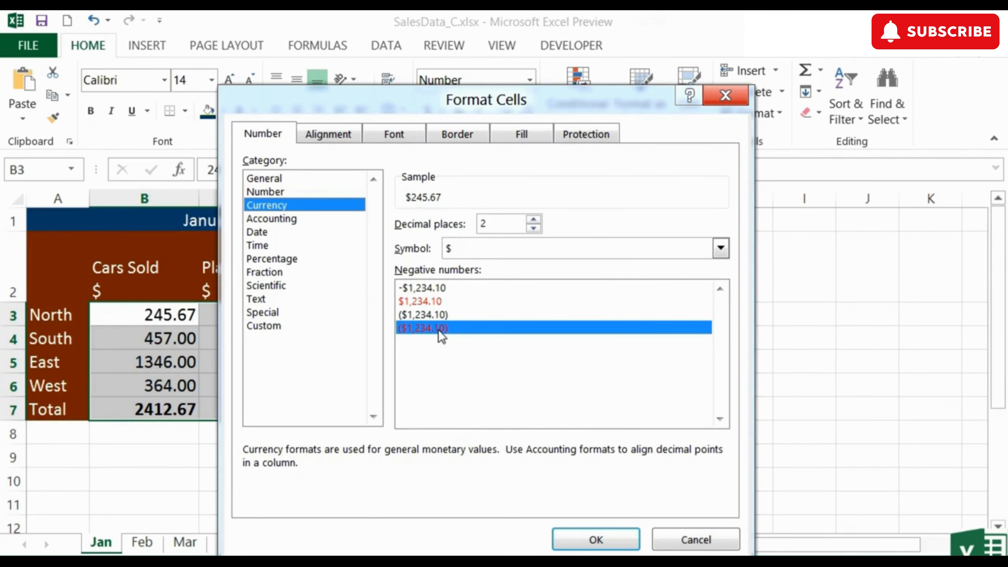
pyautogui.click(312, 219)
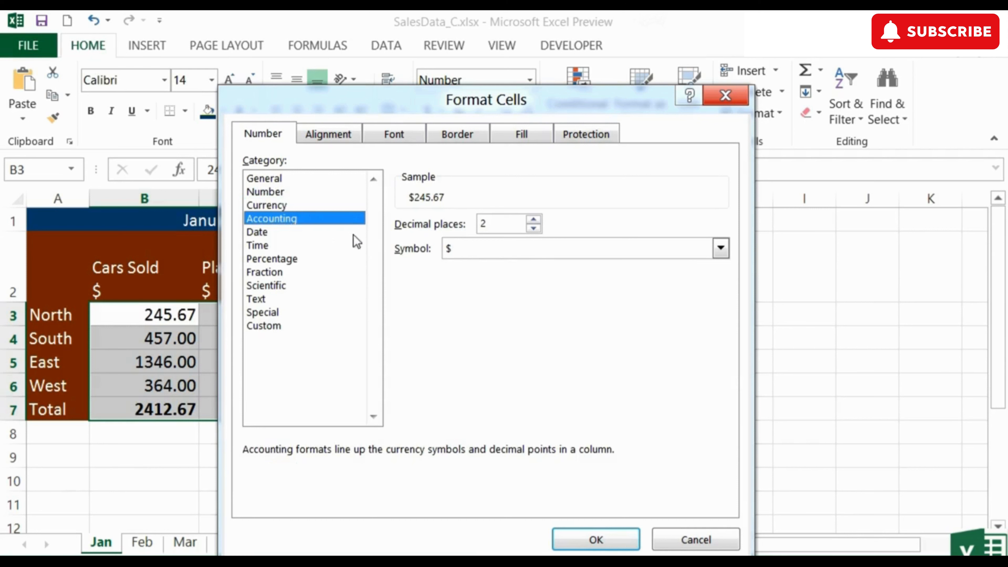
pyautogui.click(625, 539)
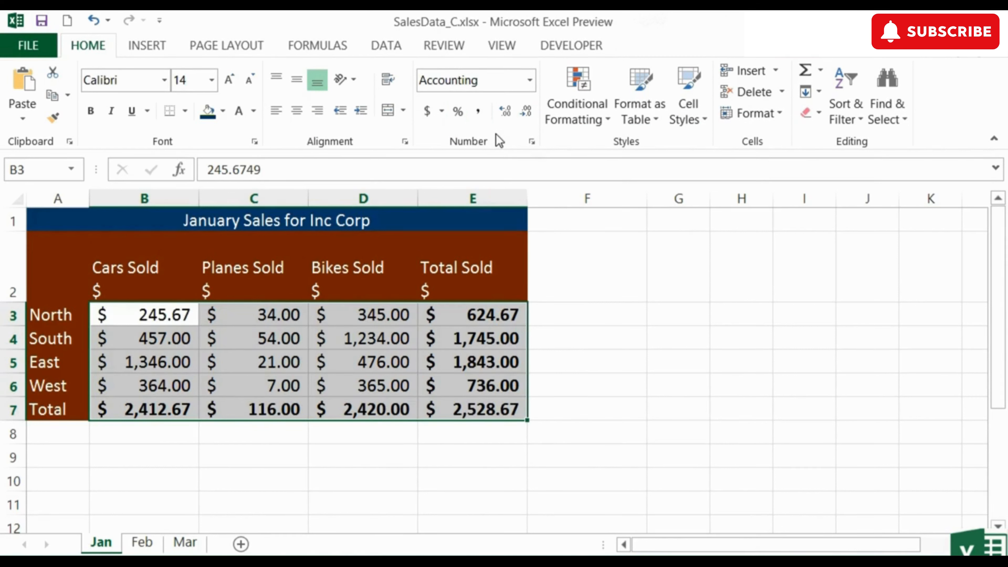
# In Format Cells, preview General and Number, then apply Currency, e.g. $2,528.67
pyautogui.click(529, 80)
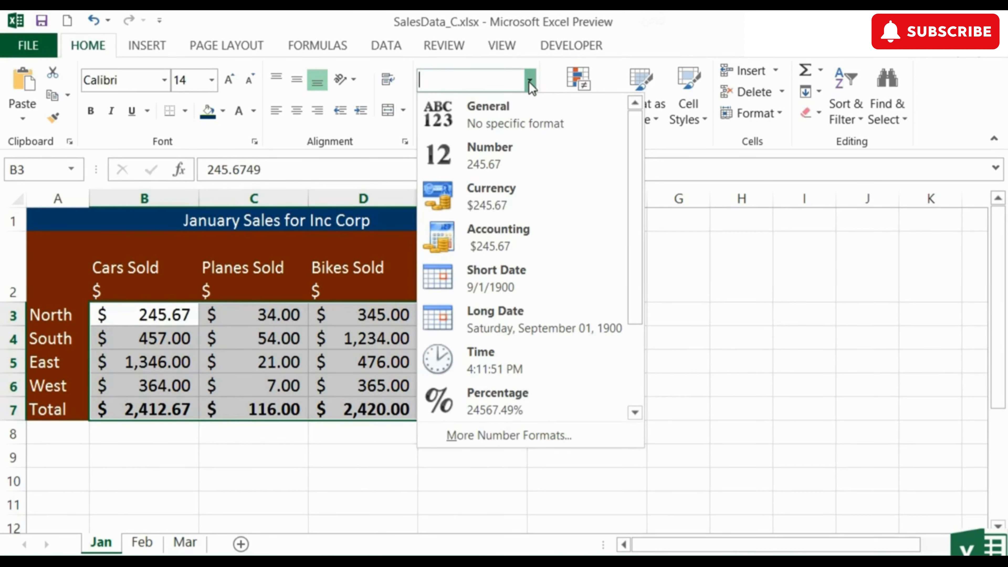
pyautogui.click(539, 85)
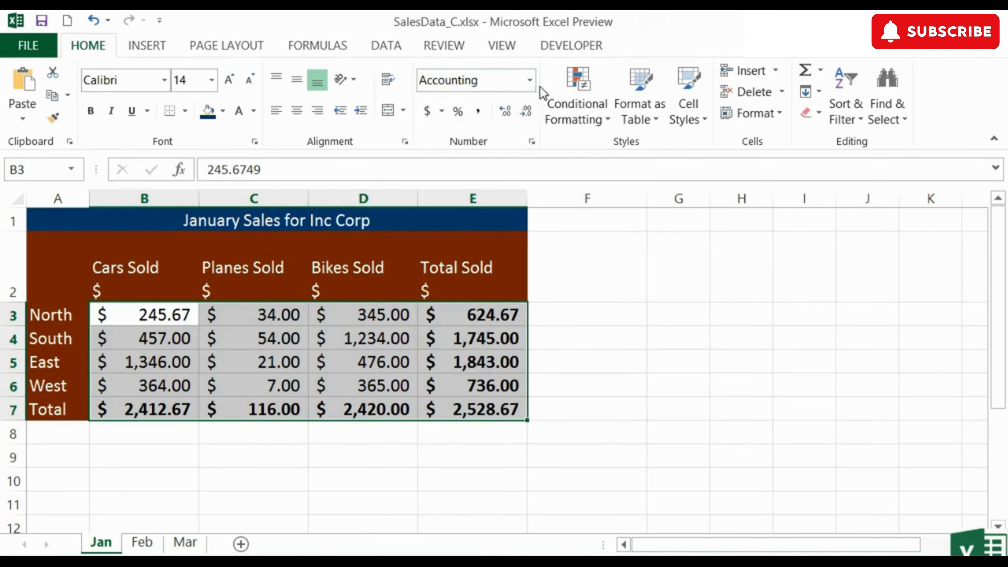
pyautogui.click(533, 141)
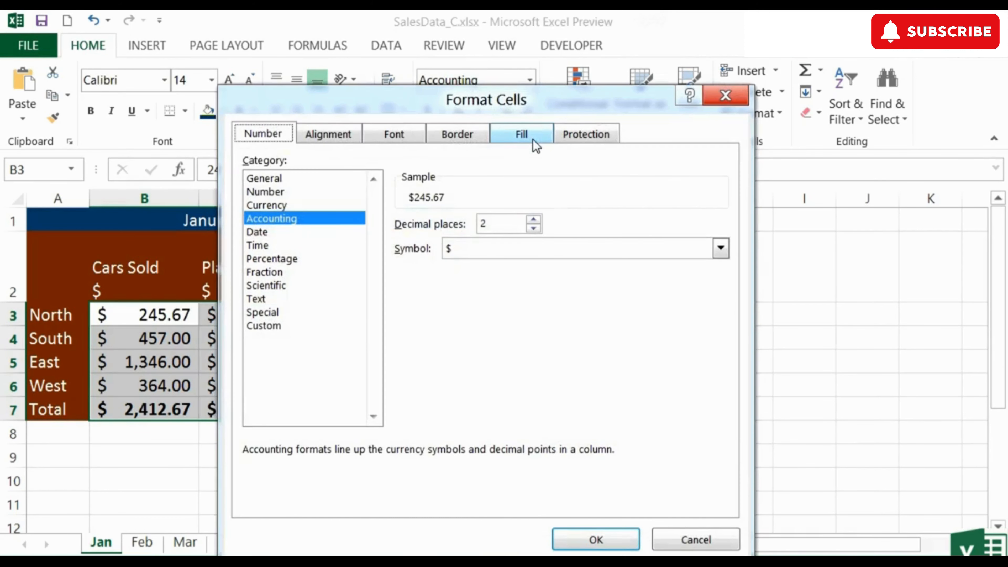
pyautogui.click(289, 178)
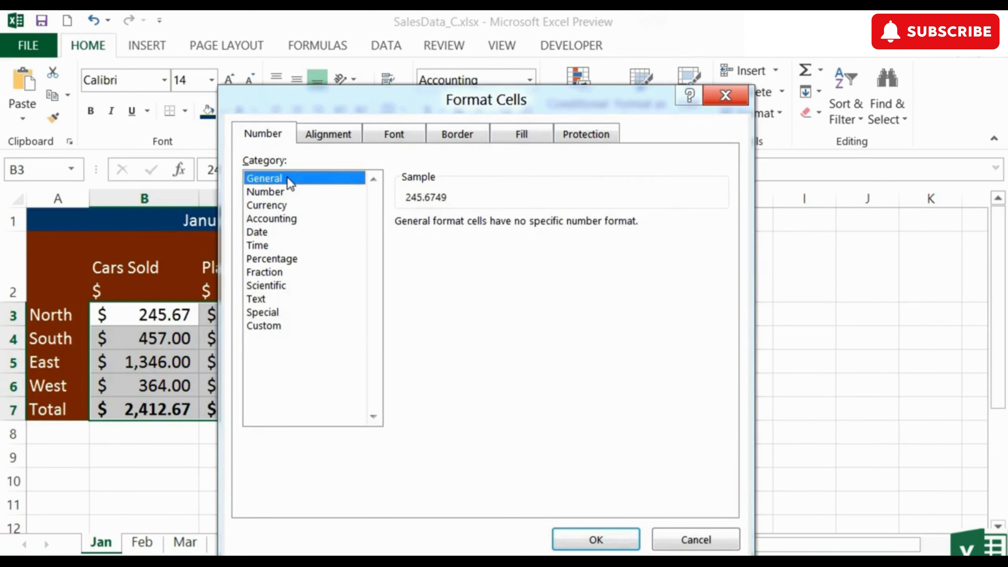
pyautogui.click(280, 193)
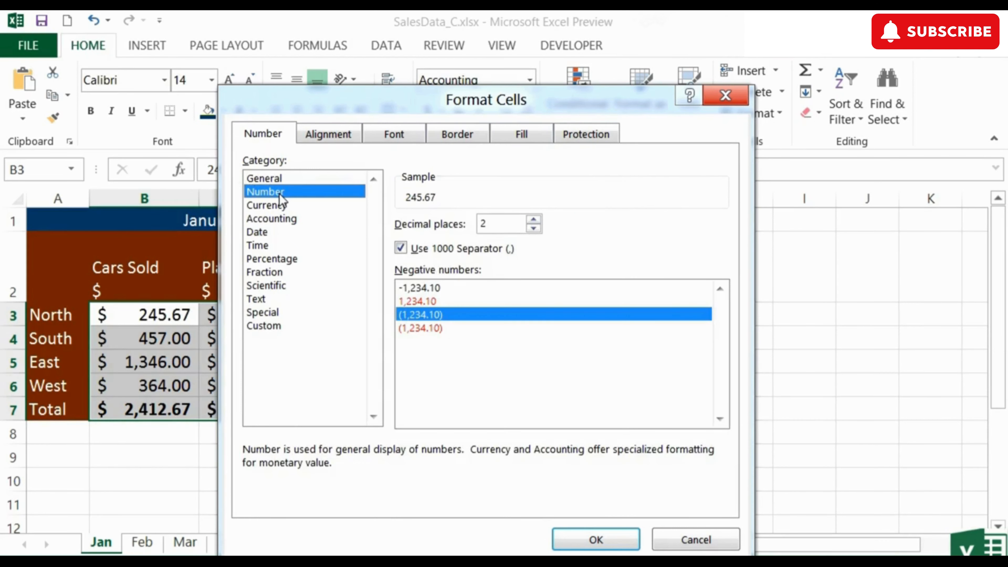
pyautogui.click(280, 206)
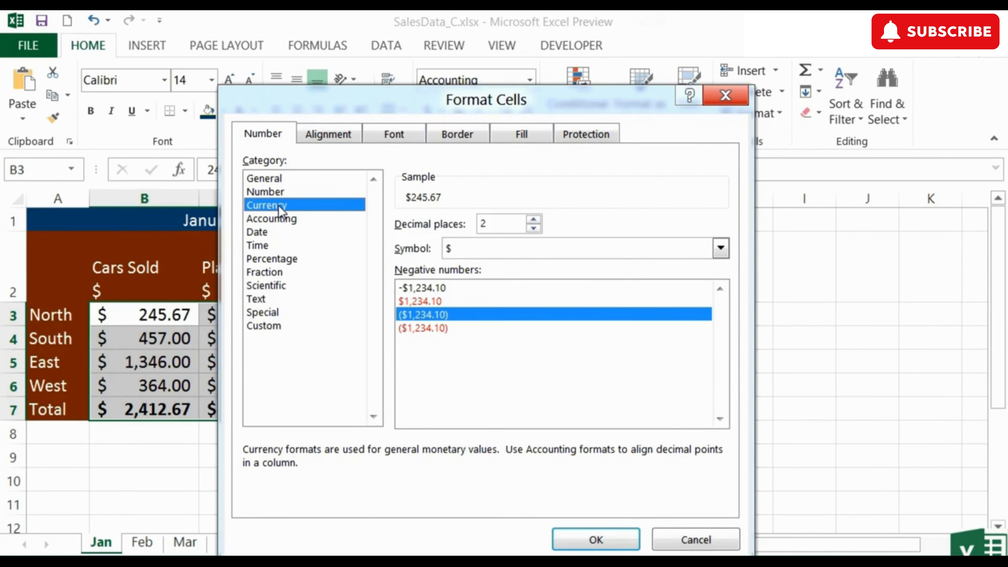
pyautogui.click(615, 538)
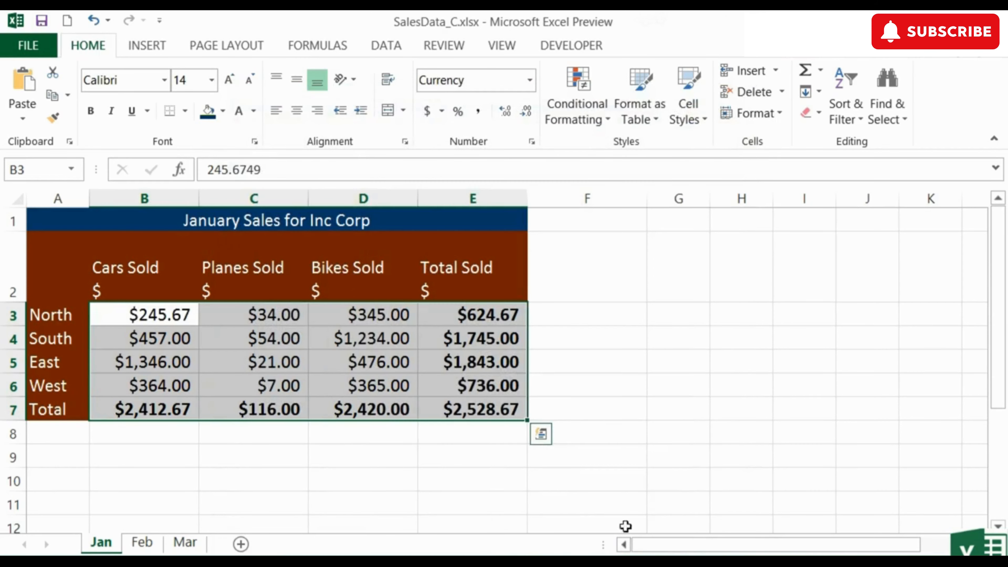